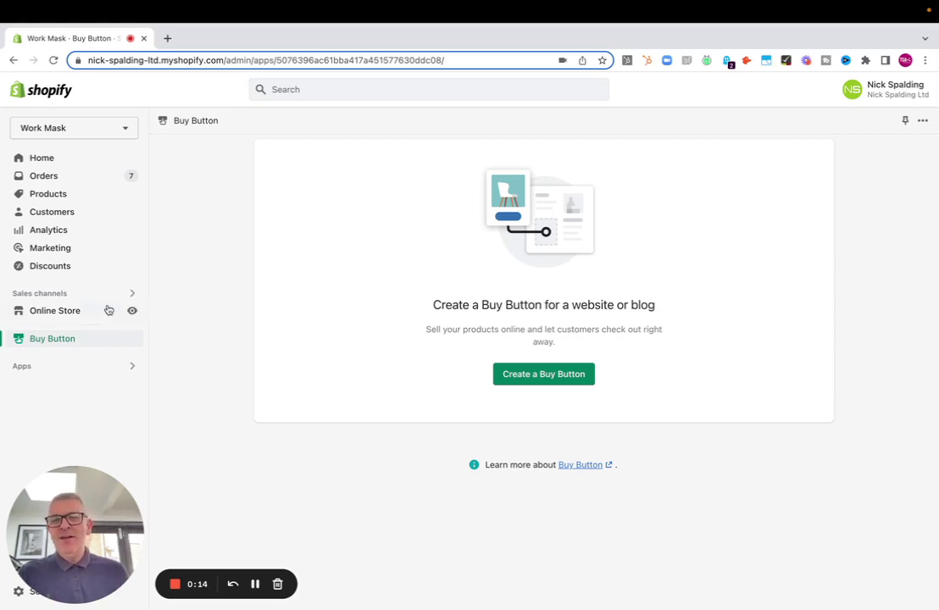
Start creating a new Buy Button from the Buy Button sales channel.
click(78, 341)
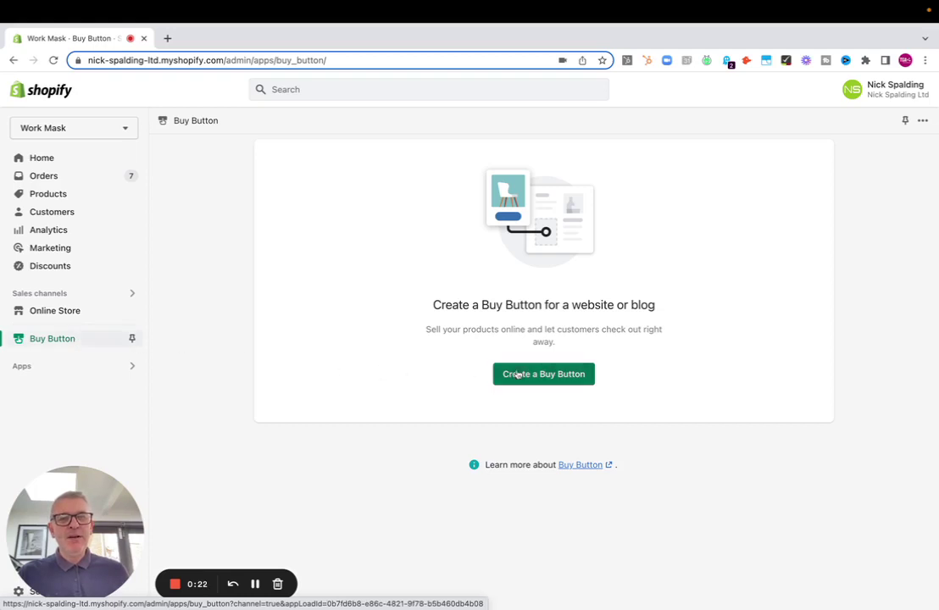
click(559, 373)
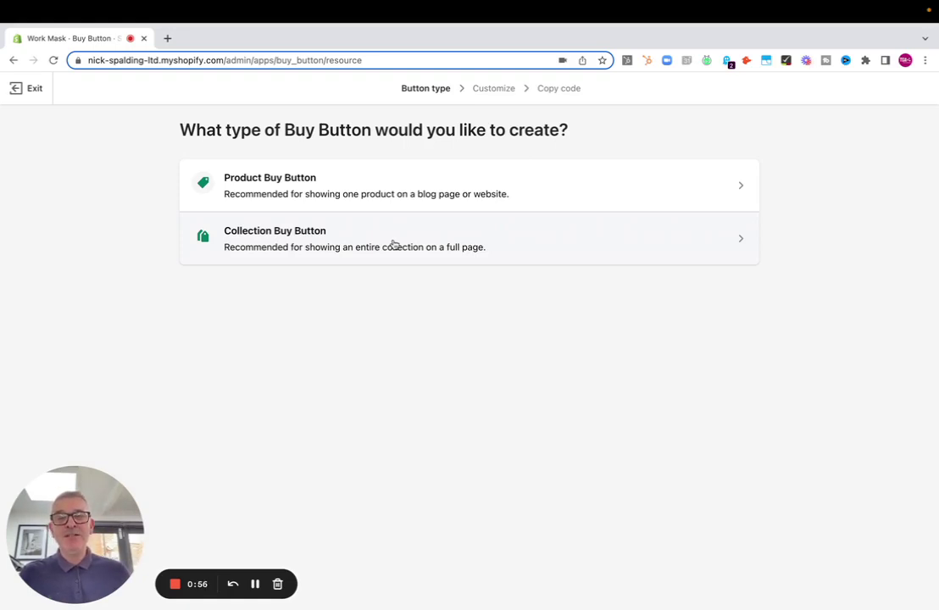
Make a Product Buy Button for Absolute Ice Mouthwash 500ml - Coolmint.
click(386, 194)
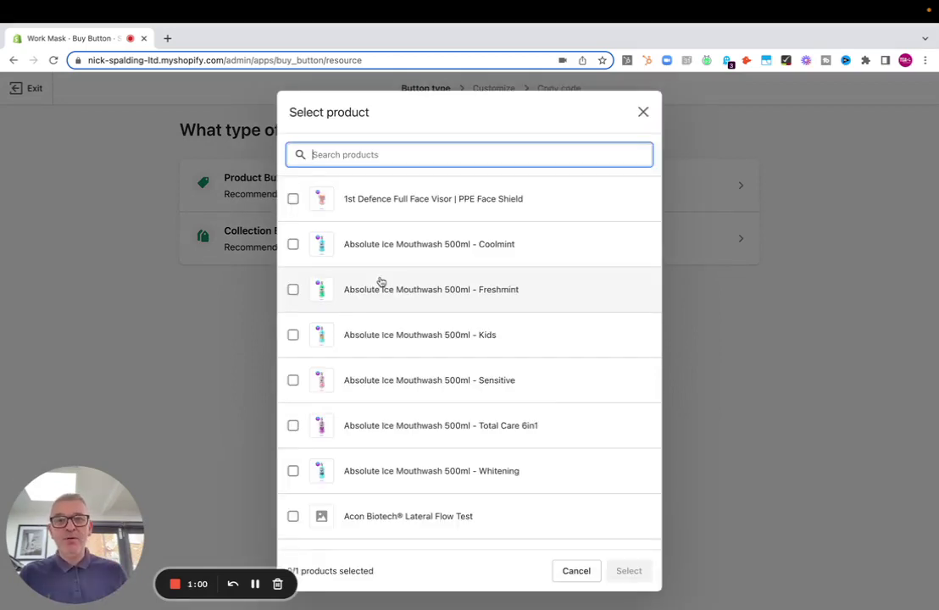
click(414, 256)
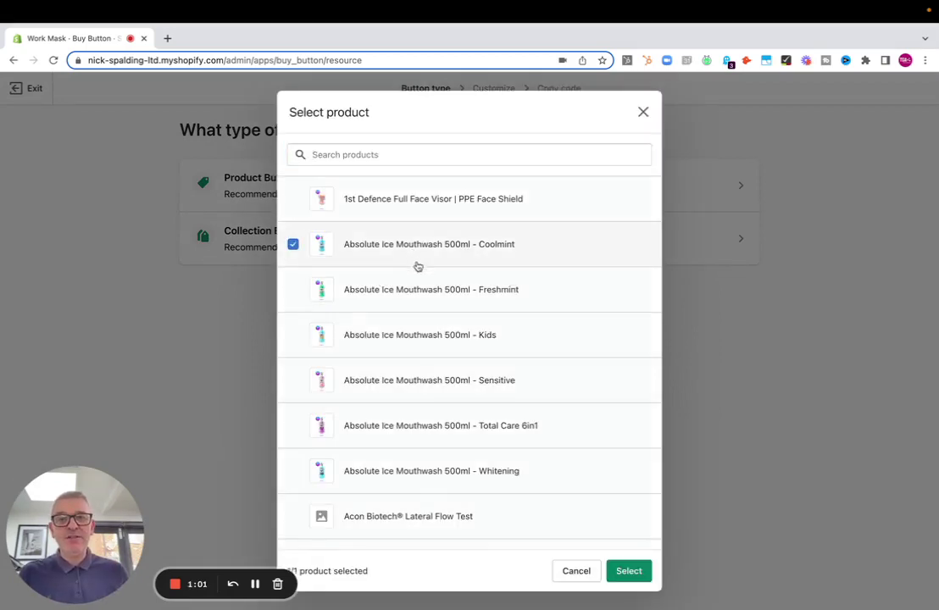
click(626, 578)
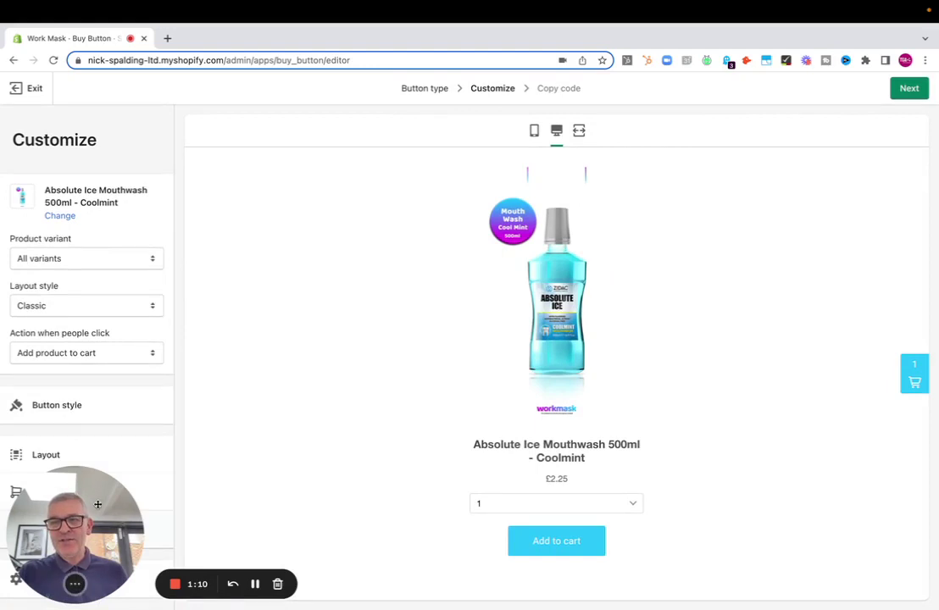
drag(101, 495, 323, 148)
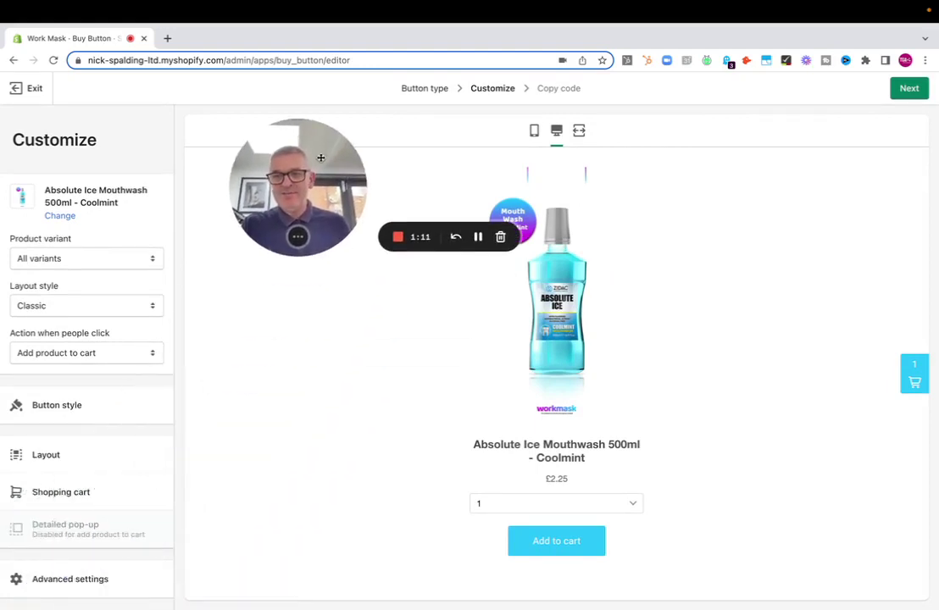
click(103, 409)
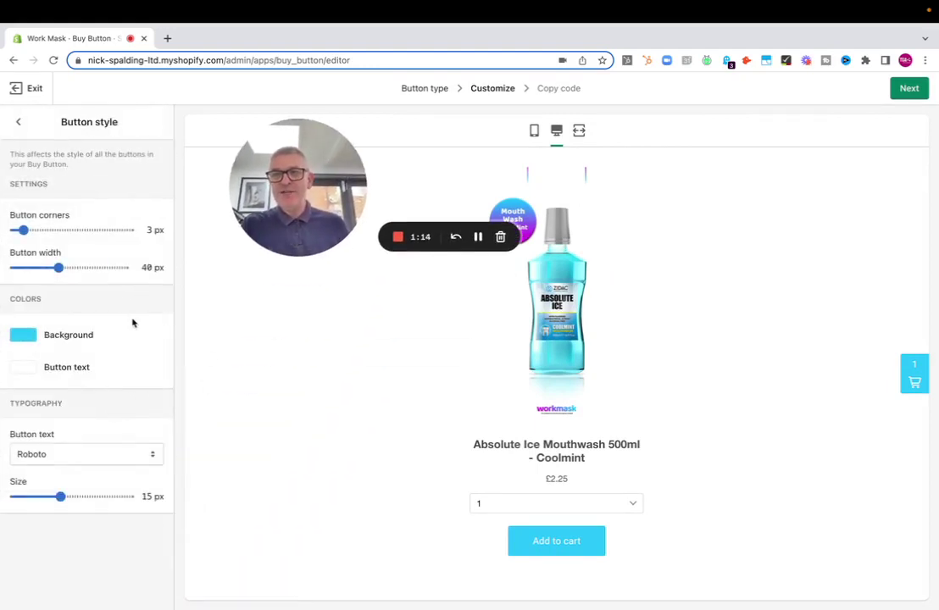
click(15, 125)
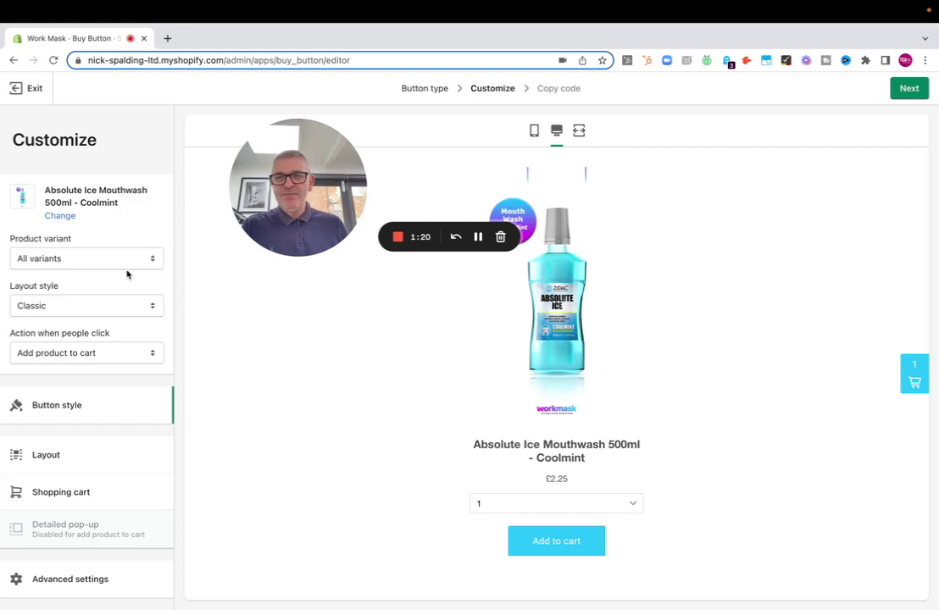
click(102, 354)
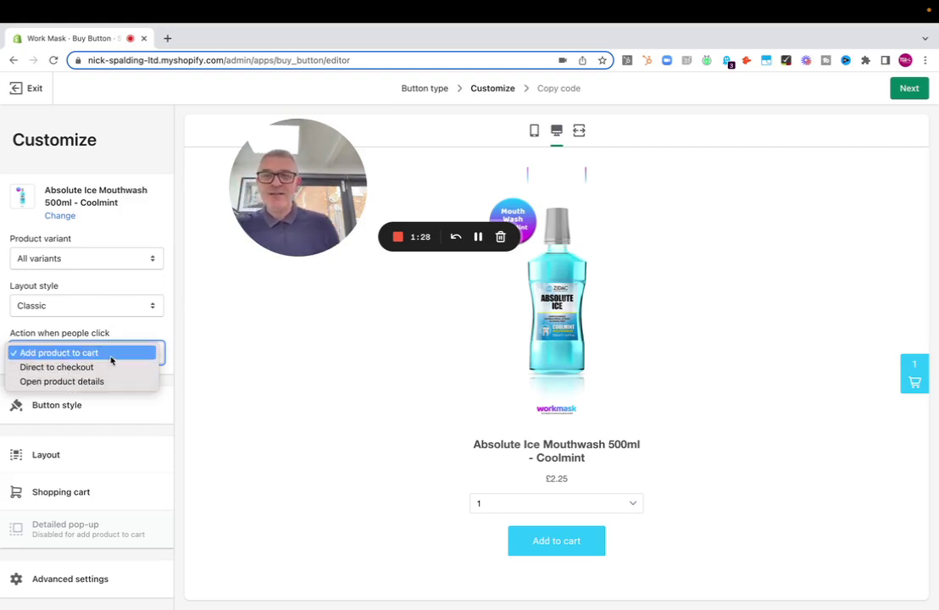
click(110, 359)
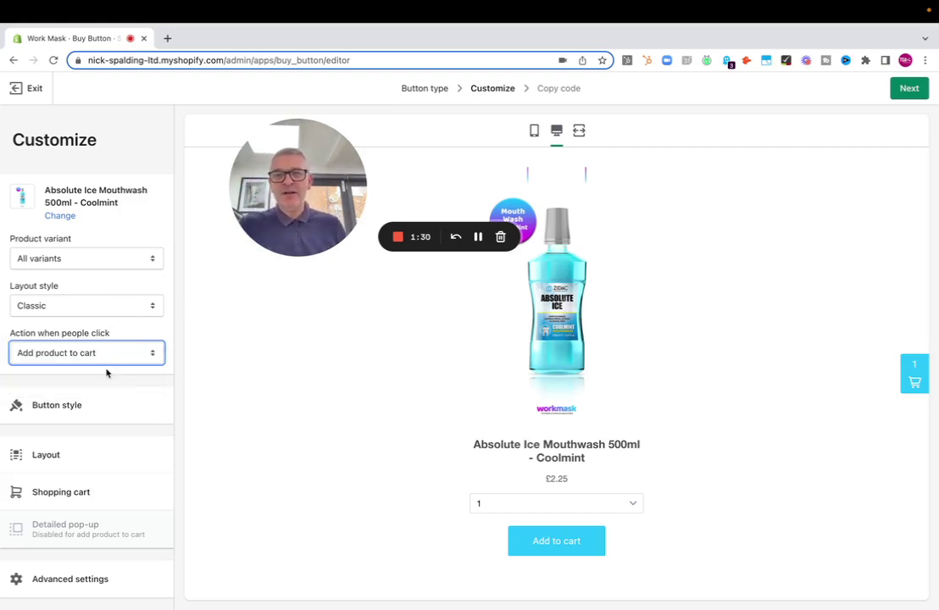
click(110, 354)
click(103, 382)
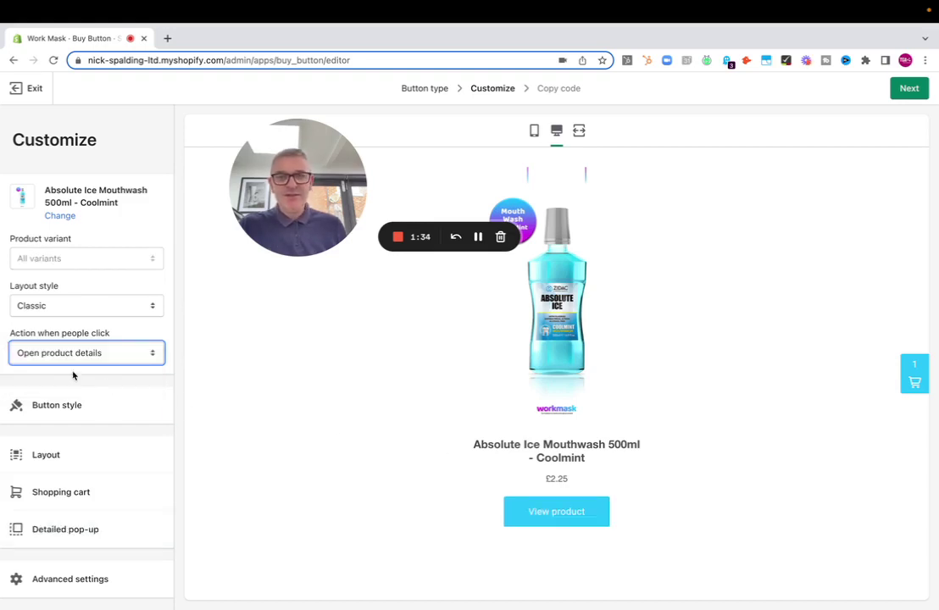
click(88, 353)
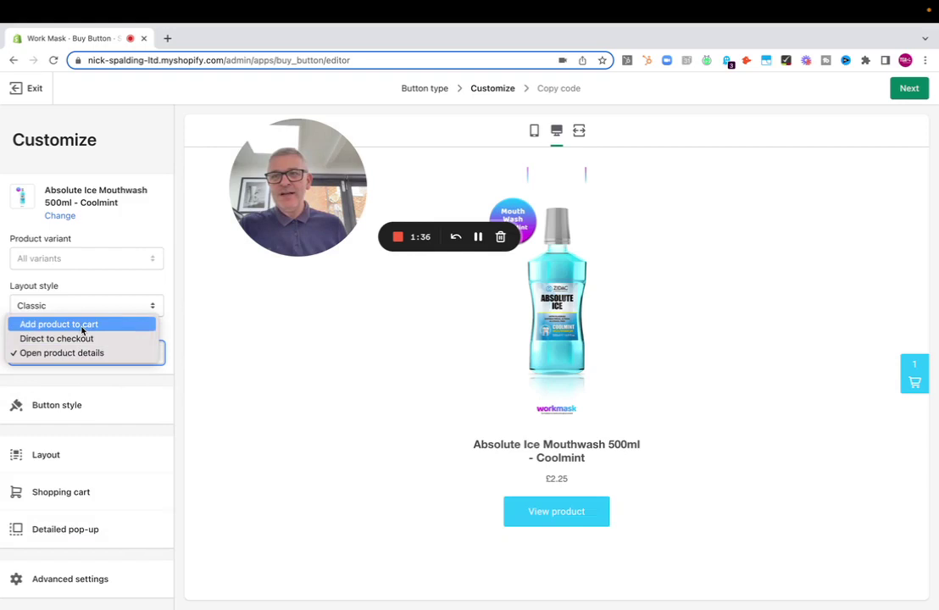
click(97, 325)
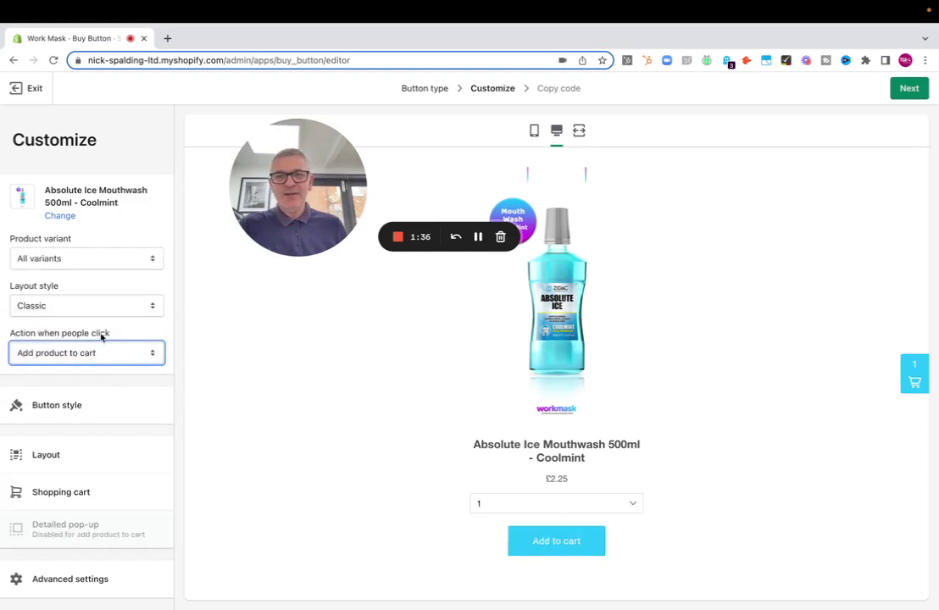
click(109, 455)
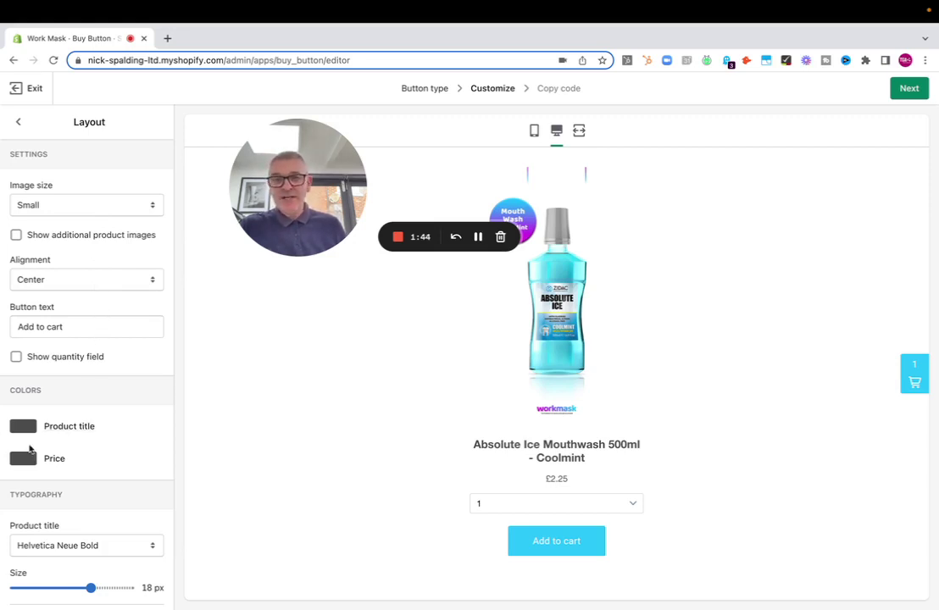
scroll(129, 445, down, 5)
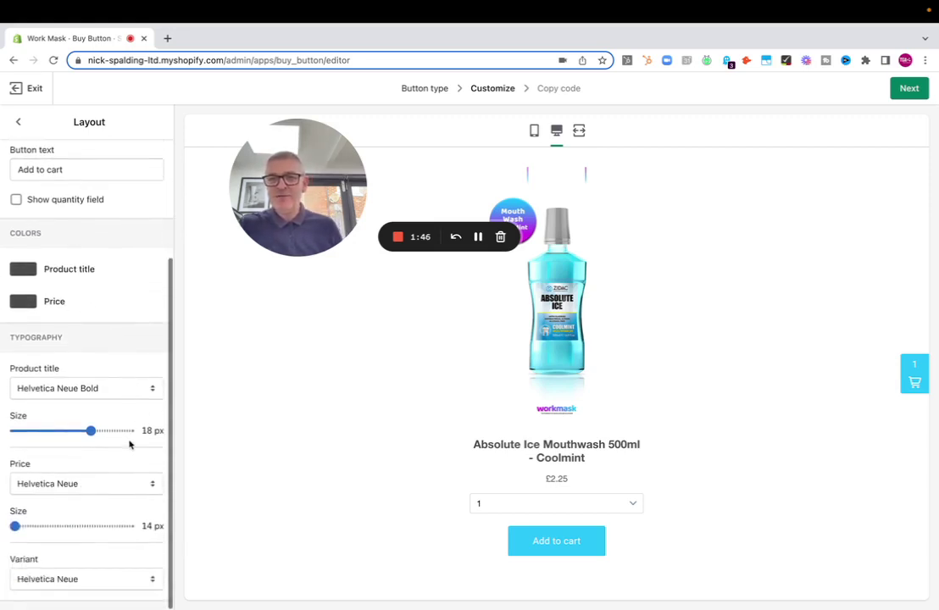
scroll(130, 443, up, 5)
click(18, 122)
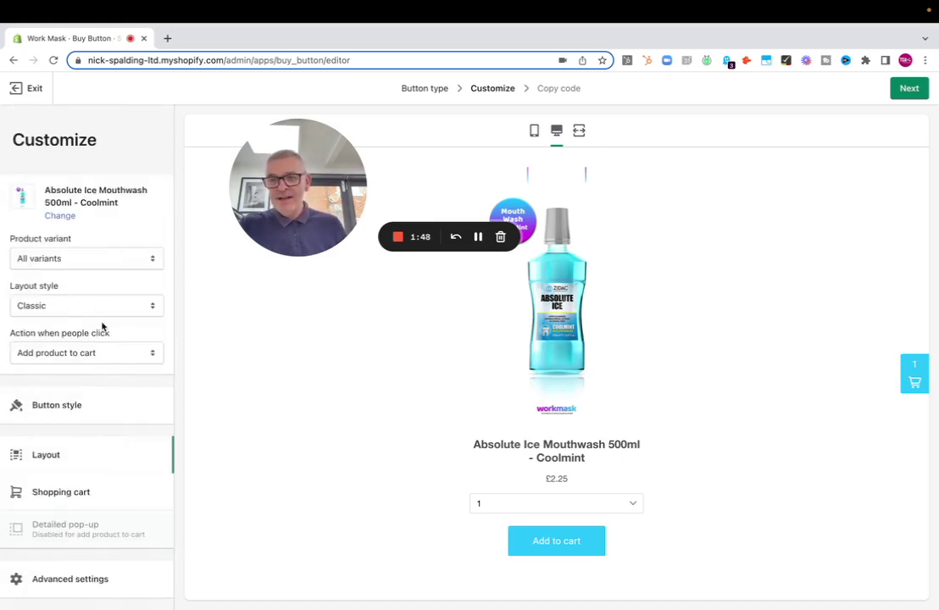
click(86, 581)
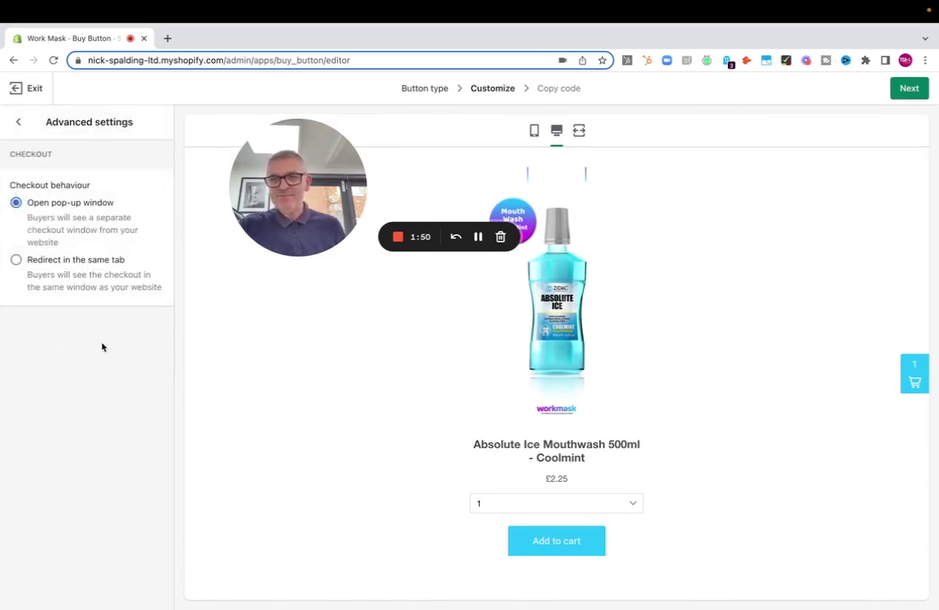
click(18, 123)
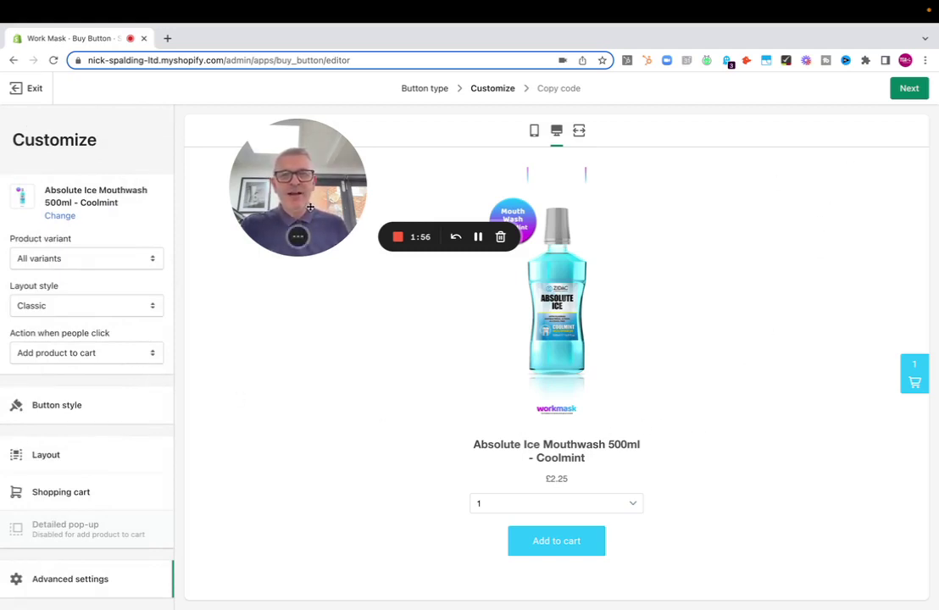
drag(309, 206, 277, 351)
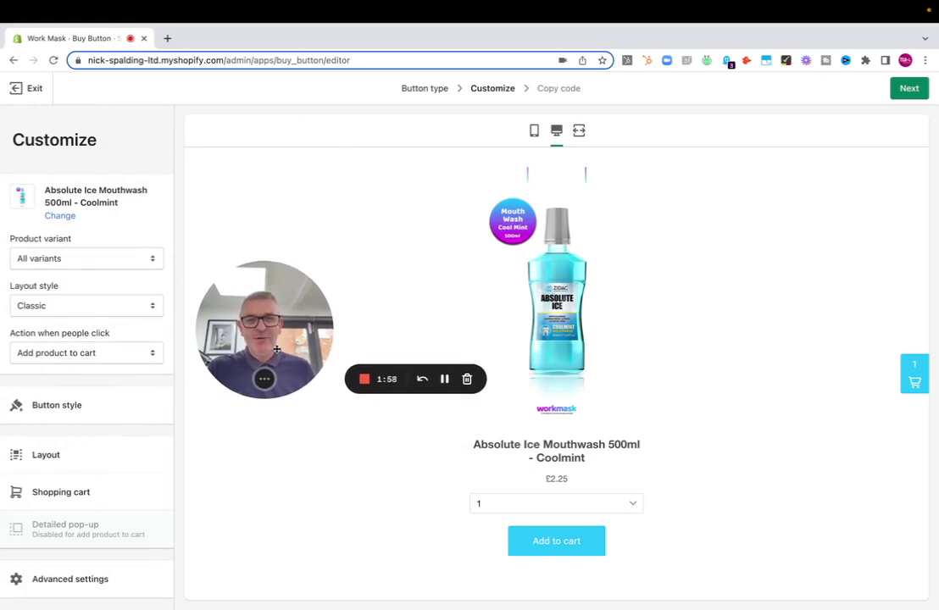
Compare the Basic, Classic and Full view layout styles, then keep Classic.
click(147, 313)
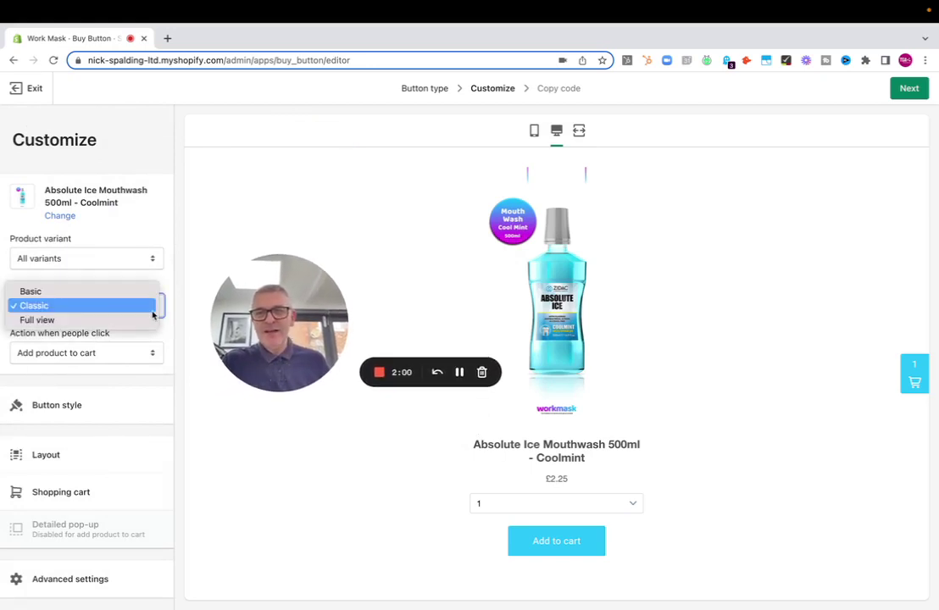
click(109, 298)
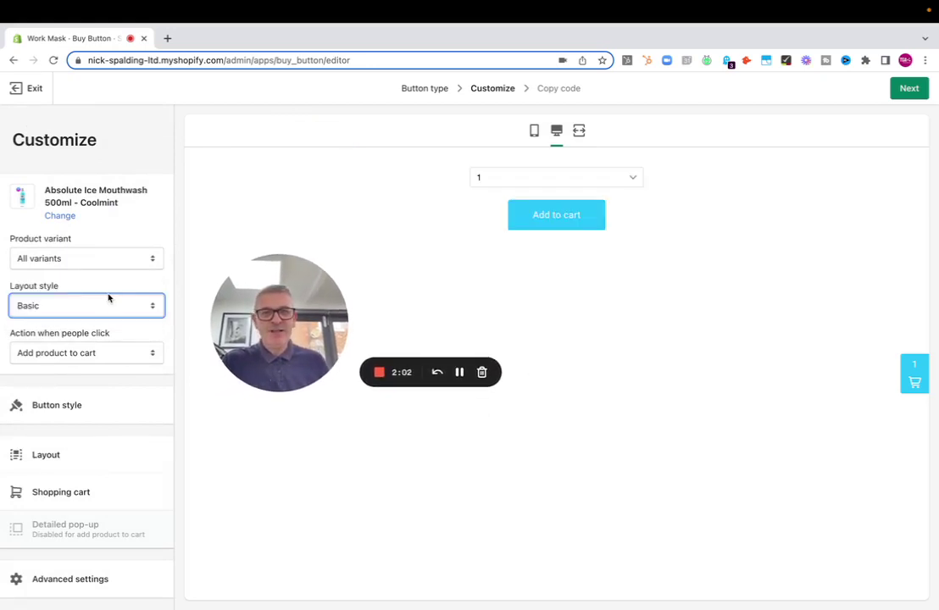
click(129, 302)
click(111, 322)
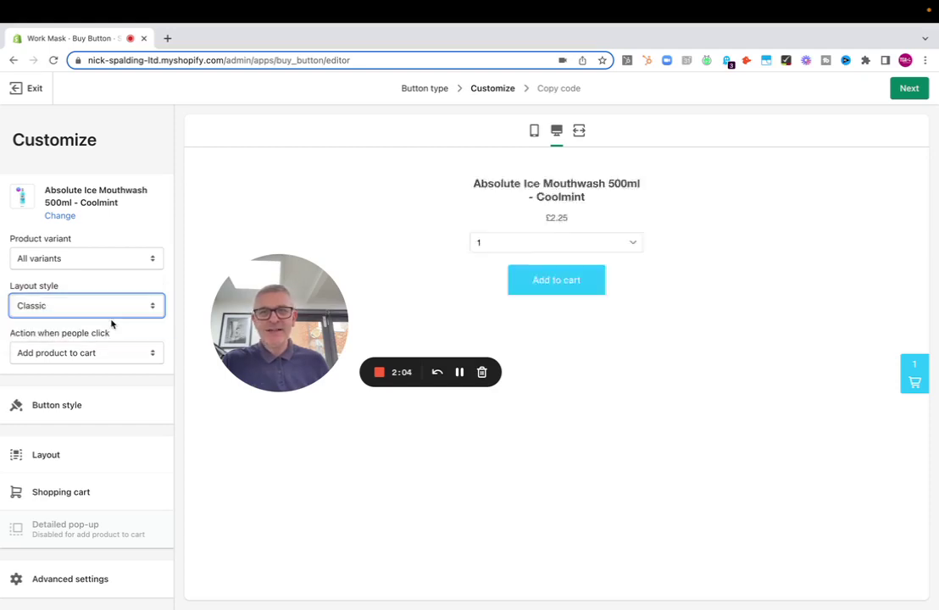
click(138, 311)
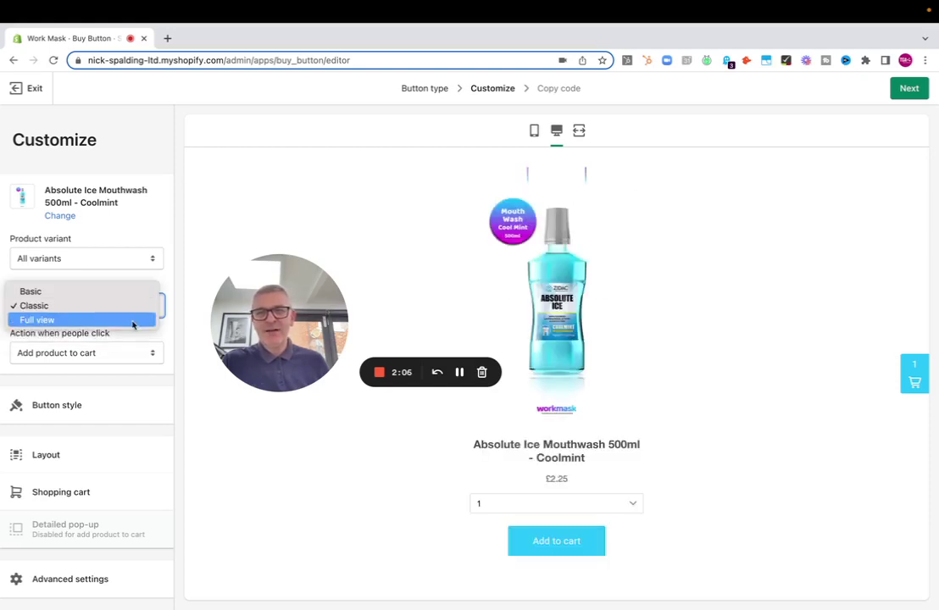
click(132, 322)
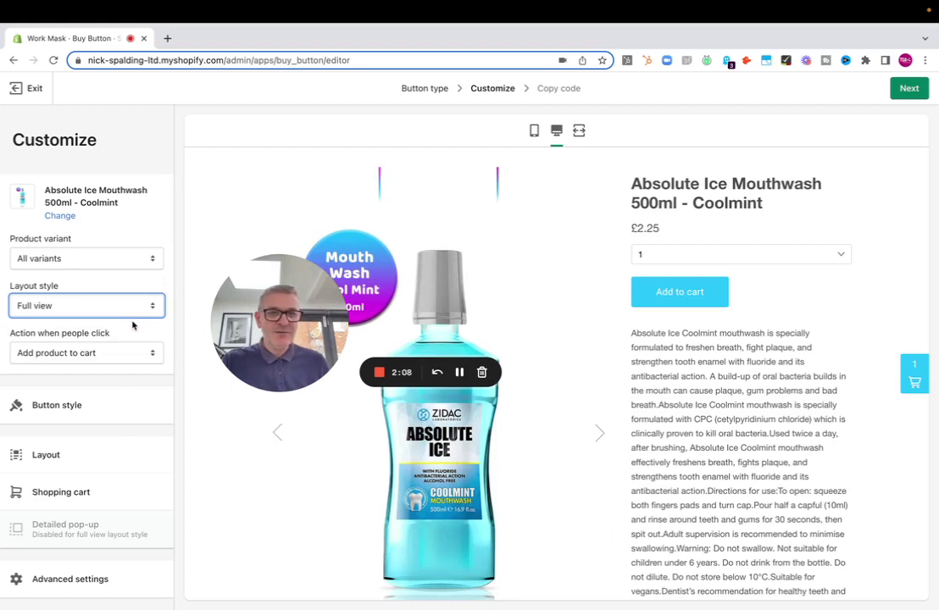
click(143, 308)
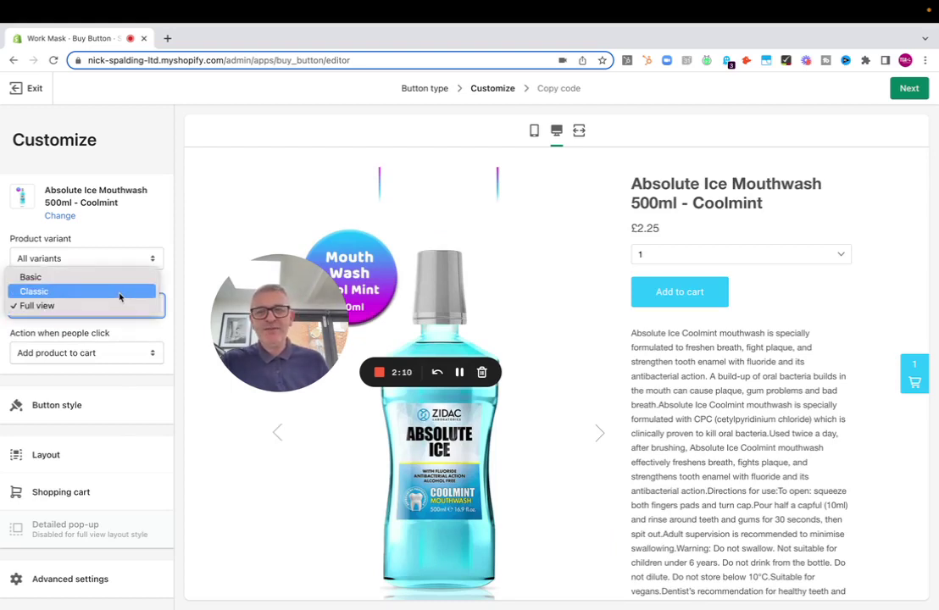
click(120, 291)
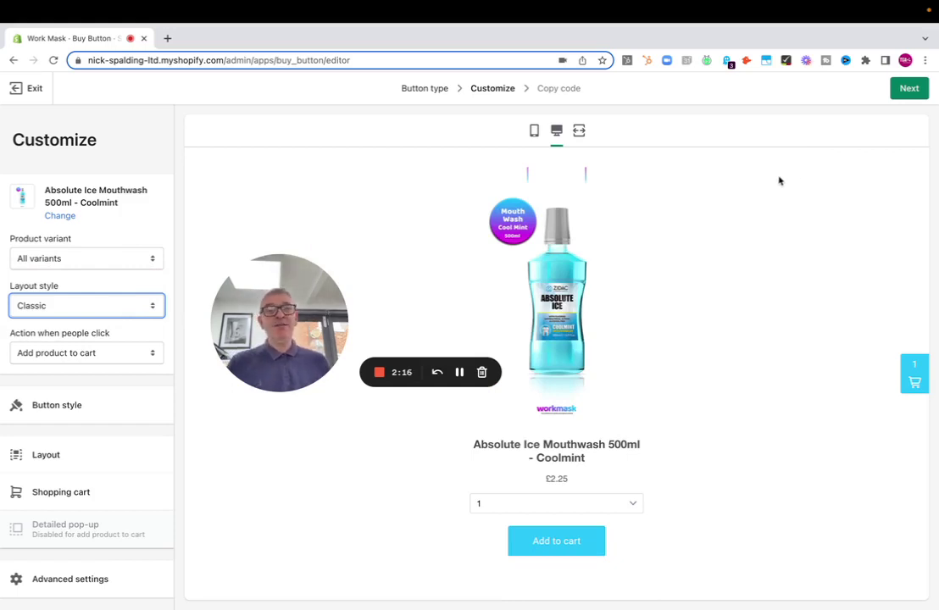
Continue to the Get your Buy Button live page and copy the embed code.
click(907, 89)
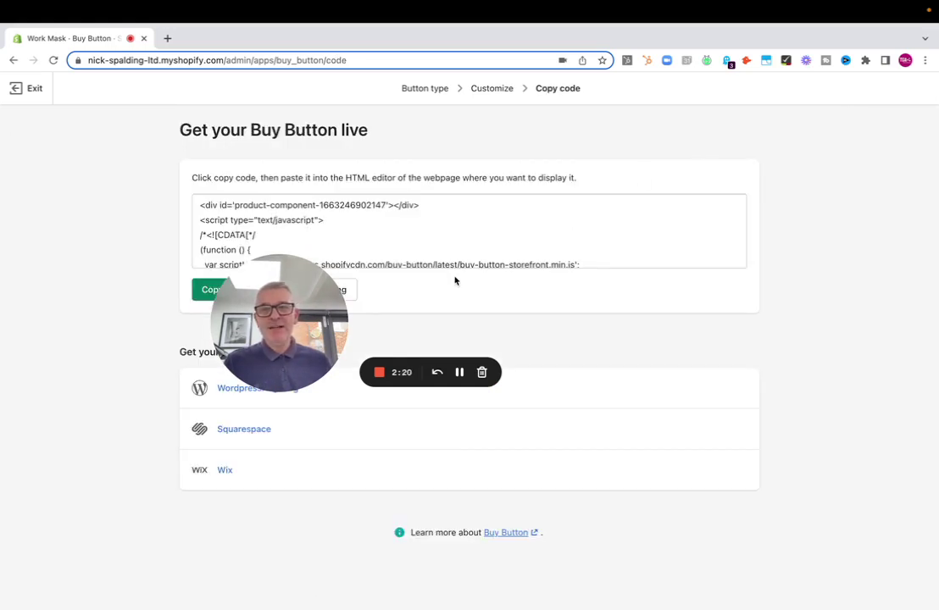
drag(286, 294, 126, 476)
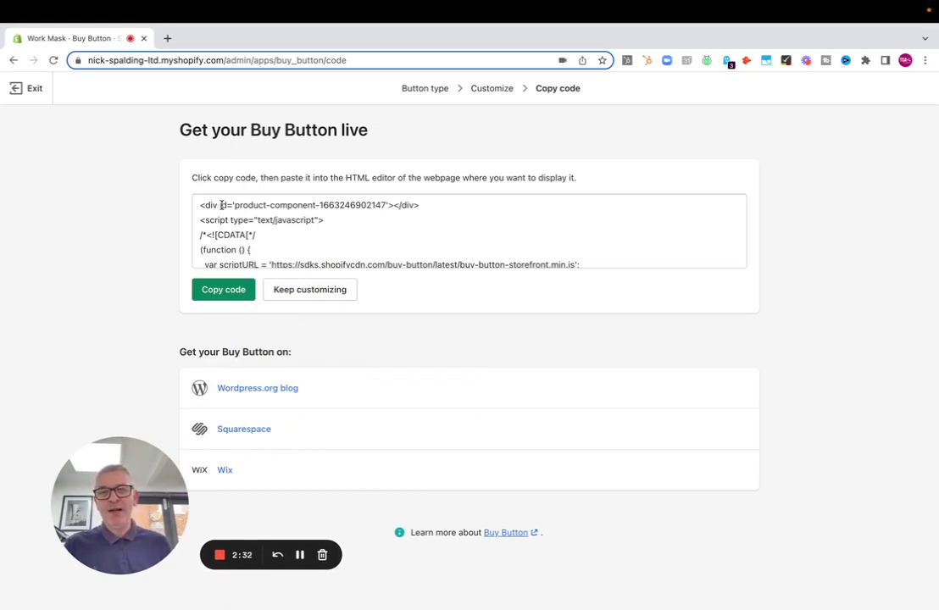
click(299, 555)
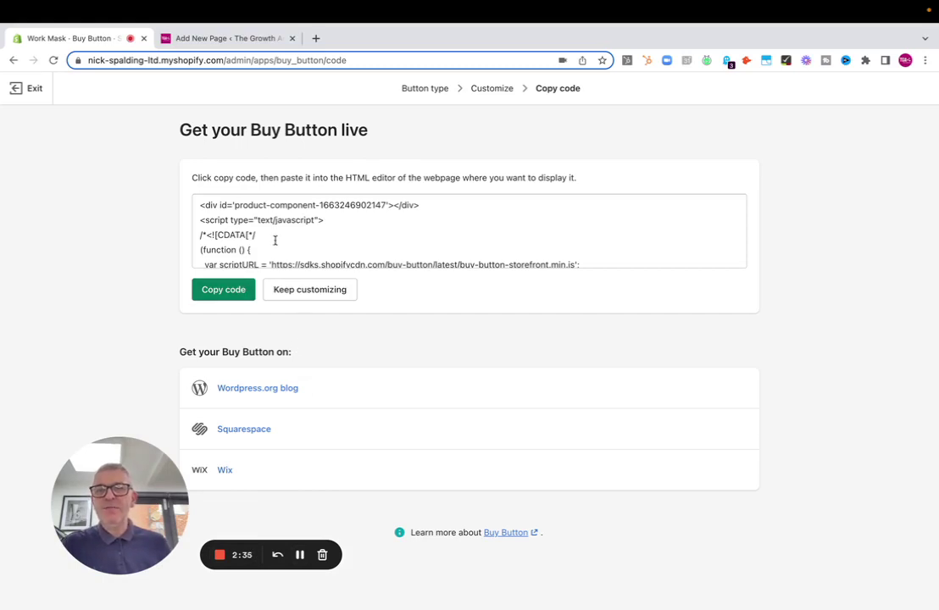
scroll(273, 245, down, 3)
scroll(273, 246, up, 3)
click(223, 290)
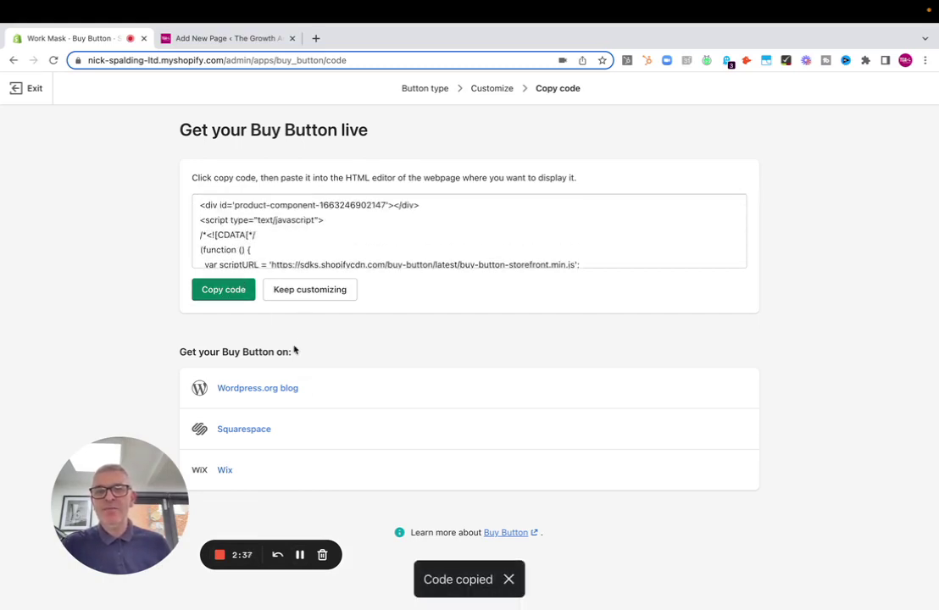
Replace the Raw HTML block's placeholder with the pasted Buy Button code and save it.
click(221, 39)
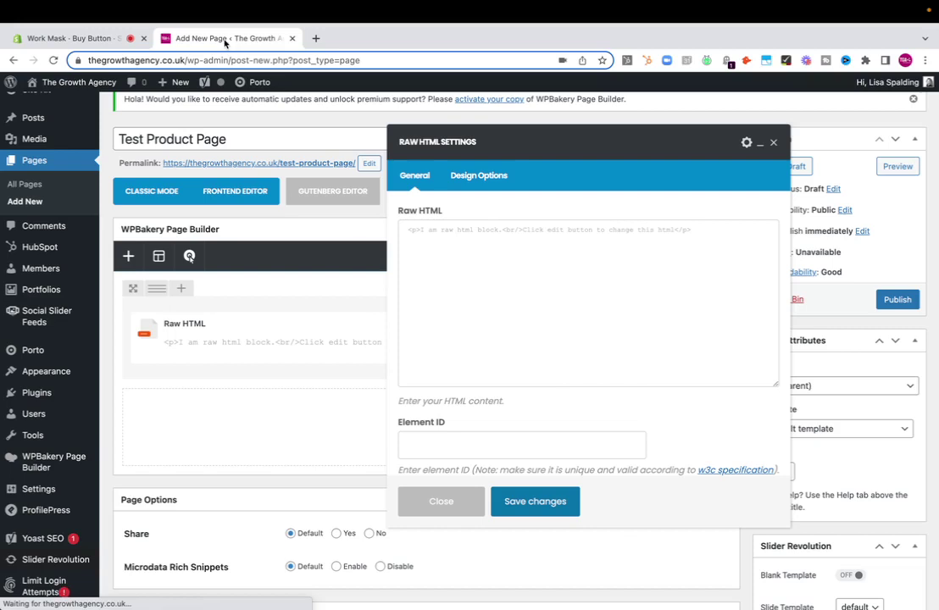
drag(706, 224, 403, 227)
key(super+v)
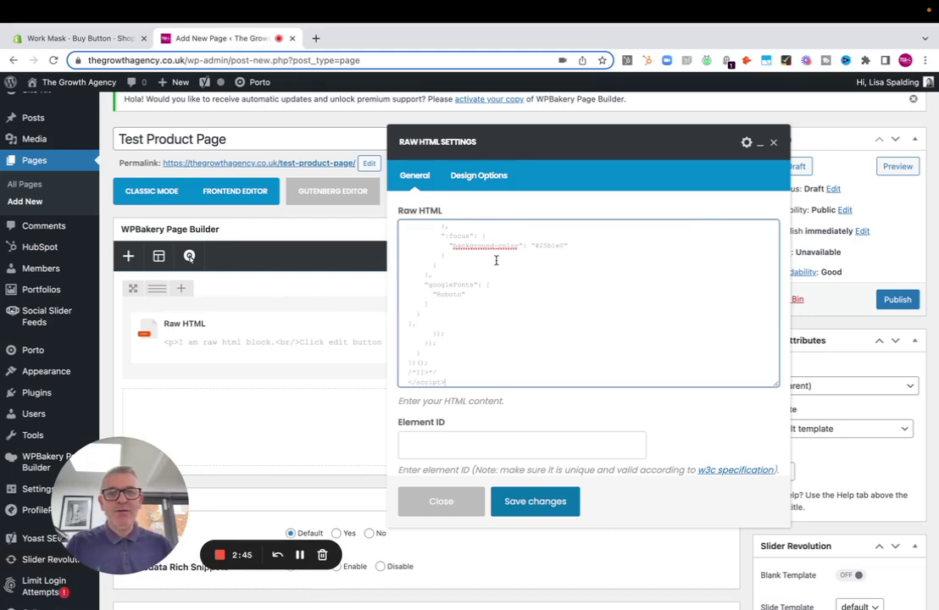
click(545, 502)
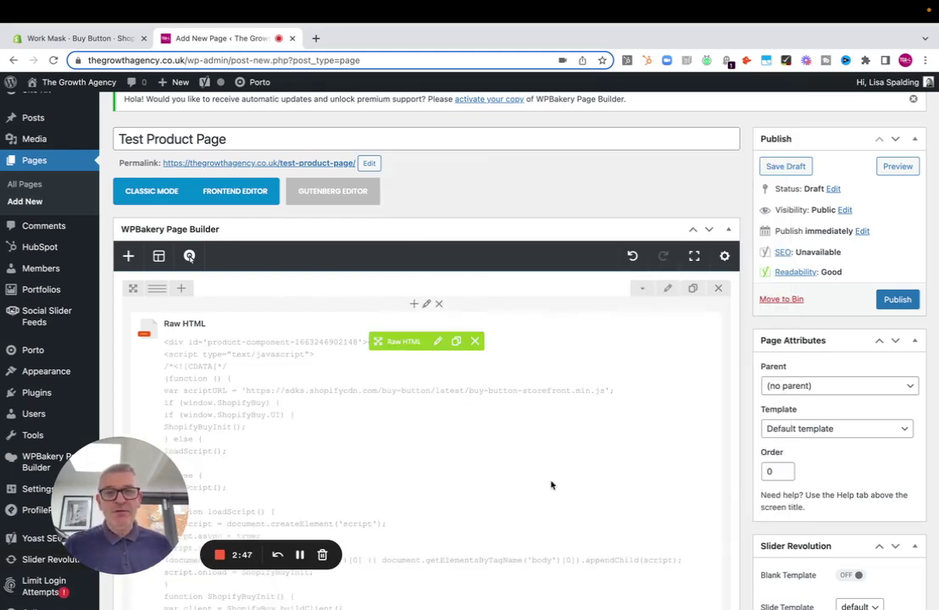
Save the Test Product Page as a draft and preview it.
click(785, 166)
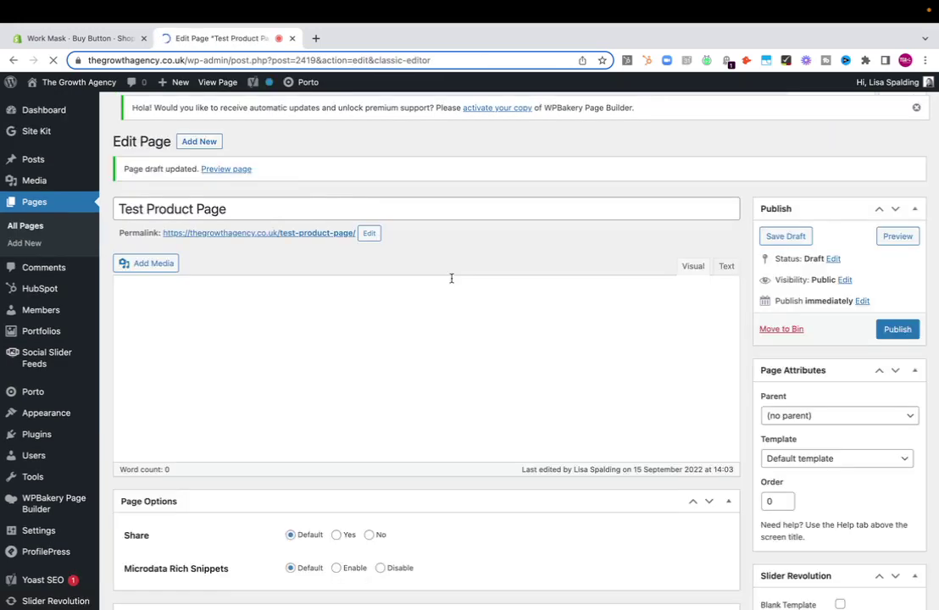
click(901, 244)
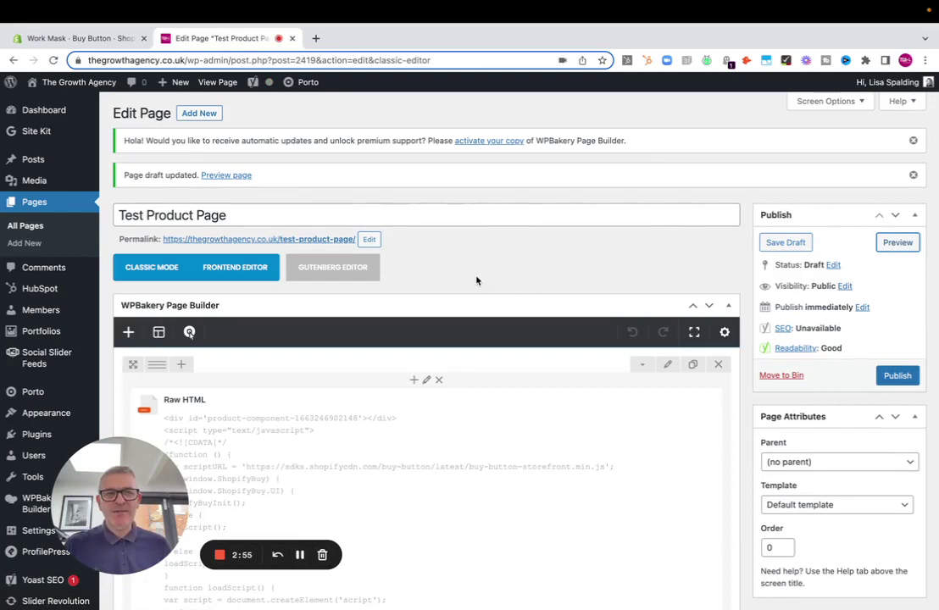
click(897, 242)
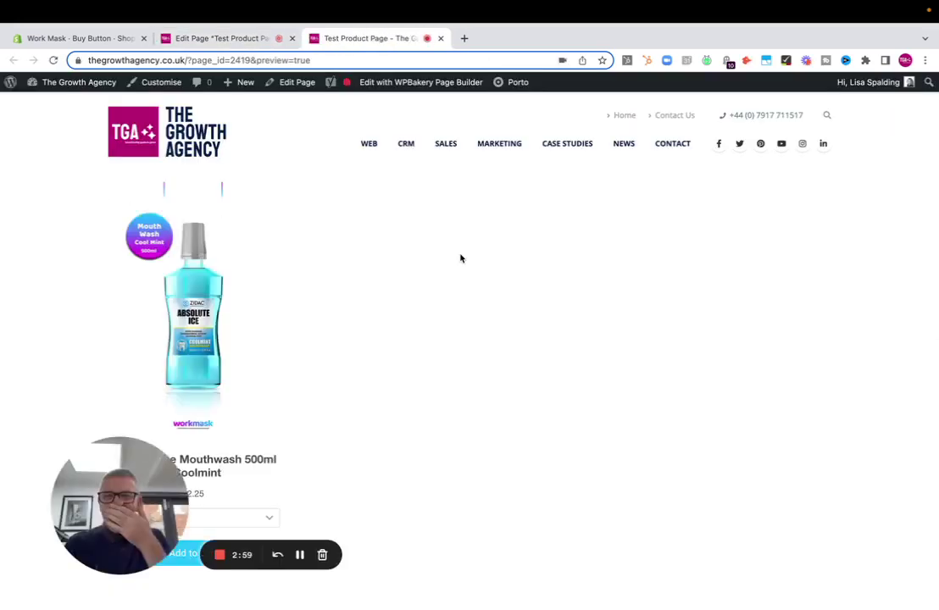
Add the Coolmint mouthwash to the cart from the test page preview.
drag(63, 508, 555, 349)
scroll(329, 396, down, 5)
scroll(329, 399, up, 5)
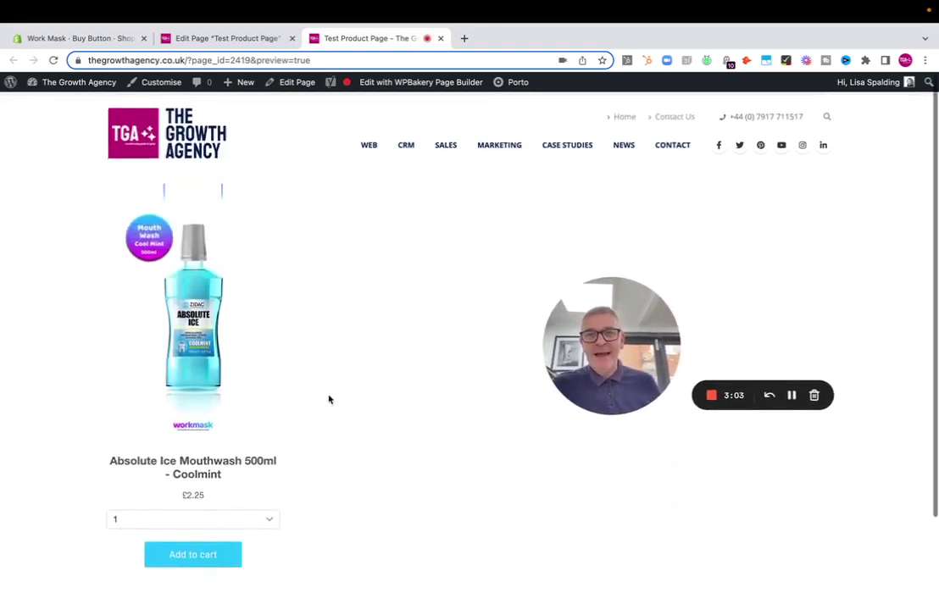
scroll(425, 392, down, 3)
scroll(426, 392, up, 3)
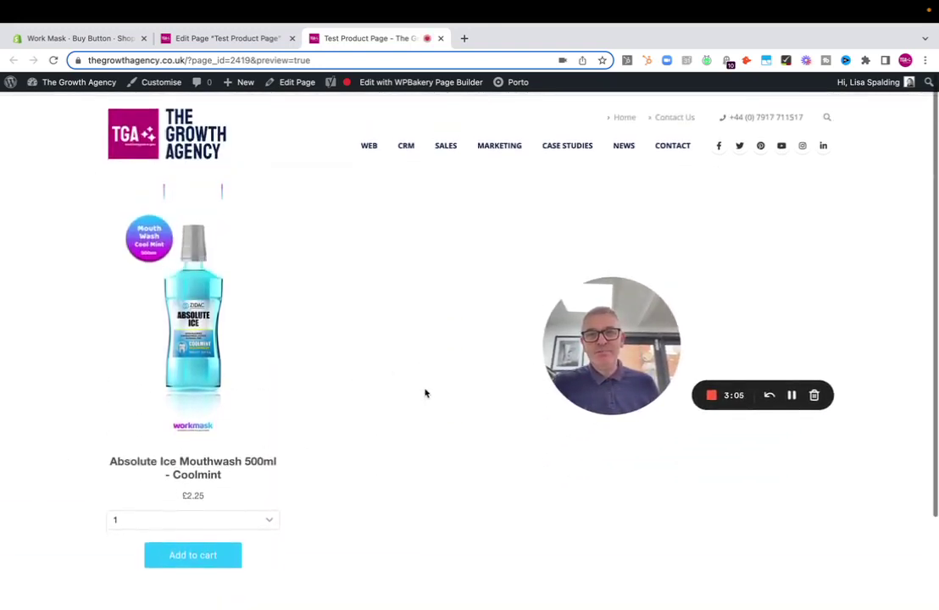
scroll(426, 392, down, 1)
scroll(425, 393, up, 1)
click(200, 558)
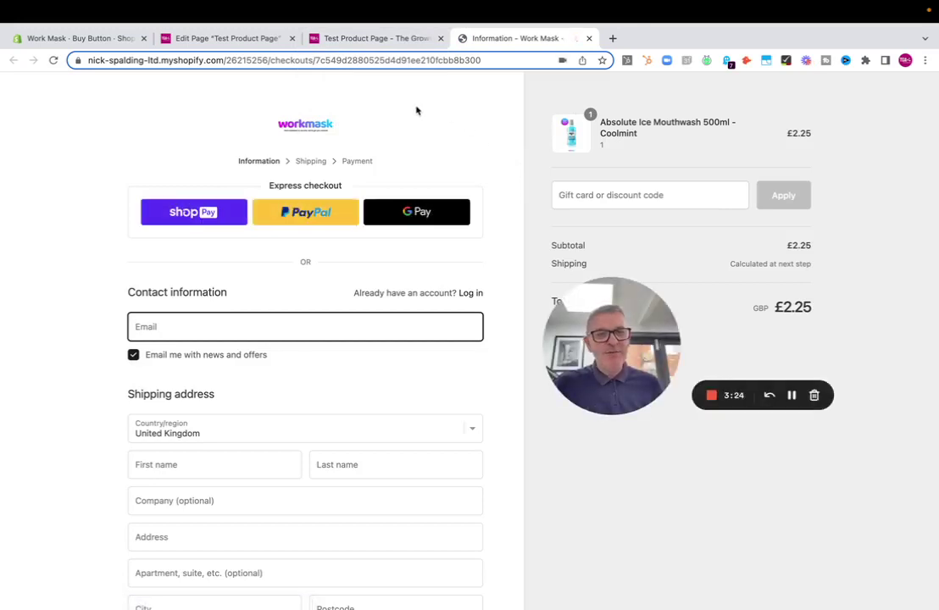
Review the checkout order summary: one Coolmint mouthwash totalling £2.25 GBP with £0.38 taxes.
drag(614, 336, 609, 441)
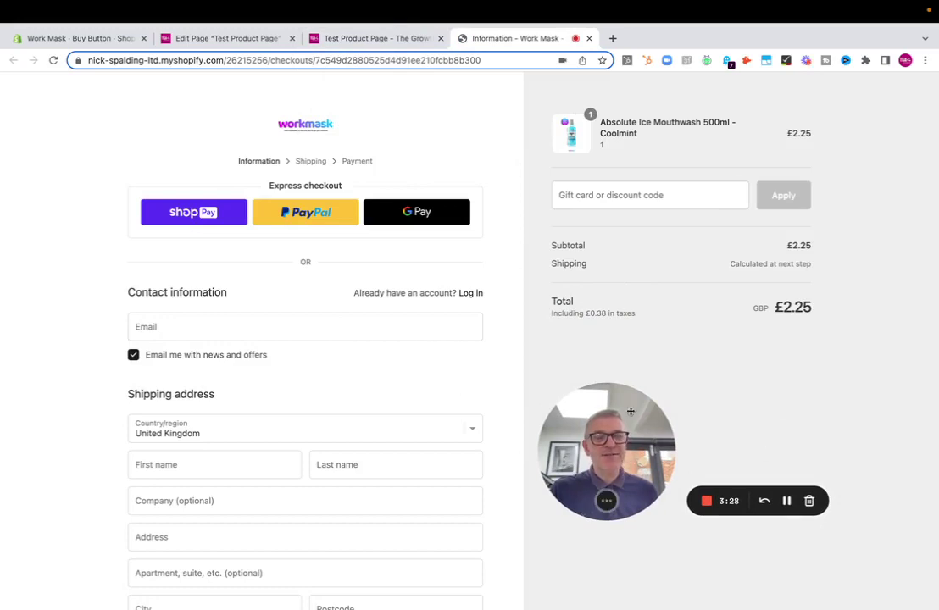
drag(675, 418, 256, 366)
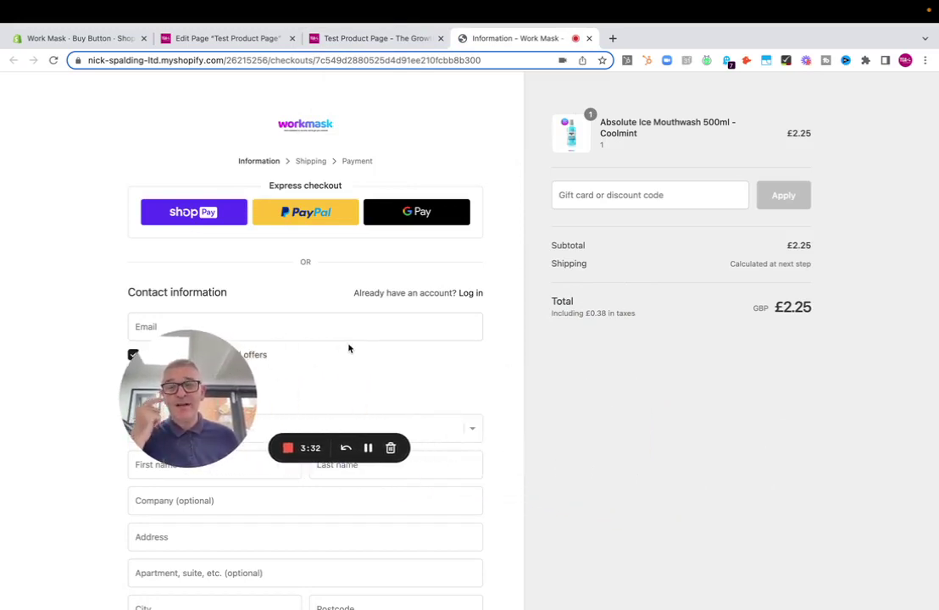